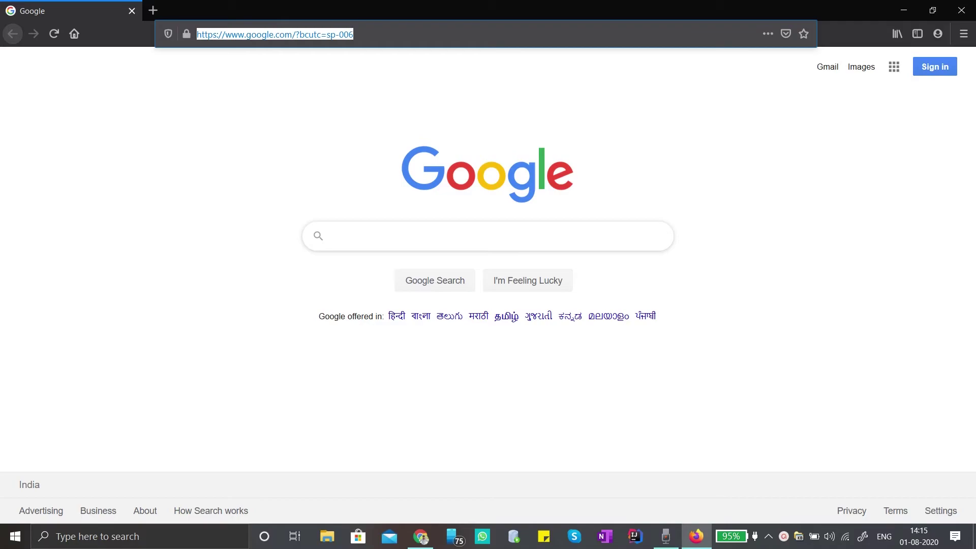
Open ifttt.com, sign up by continuing with Google, and dismiss the tip about managing services.
text(ift)
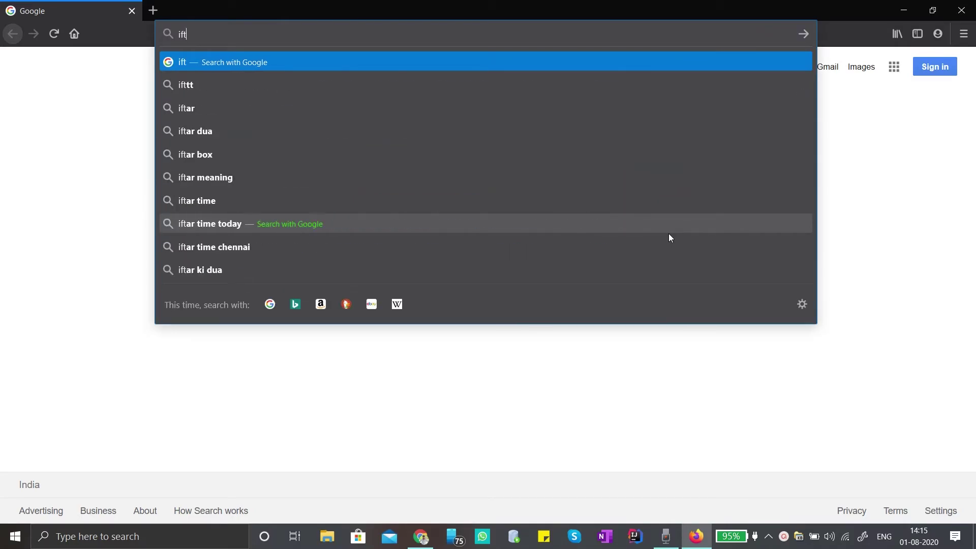
text(tt.com)
key(Return)
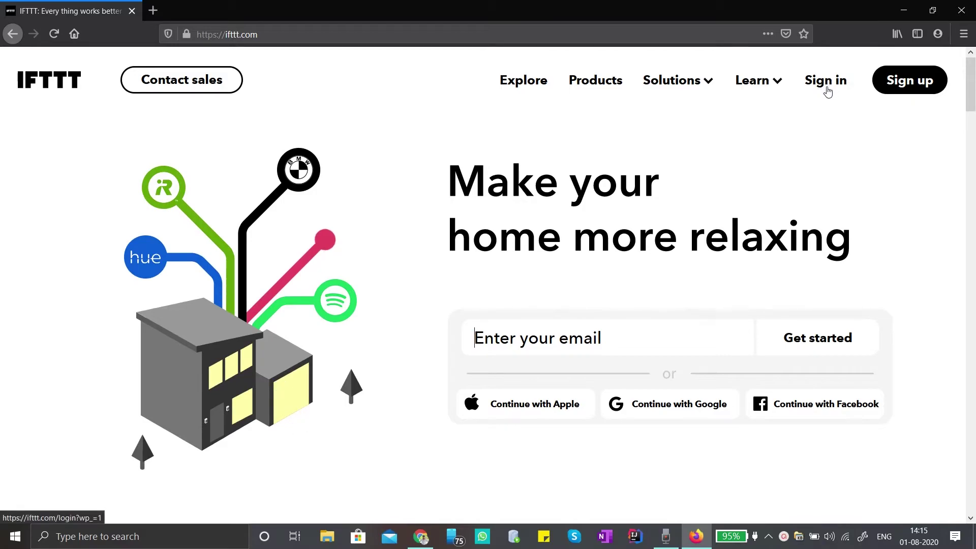
click(912, 81)
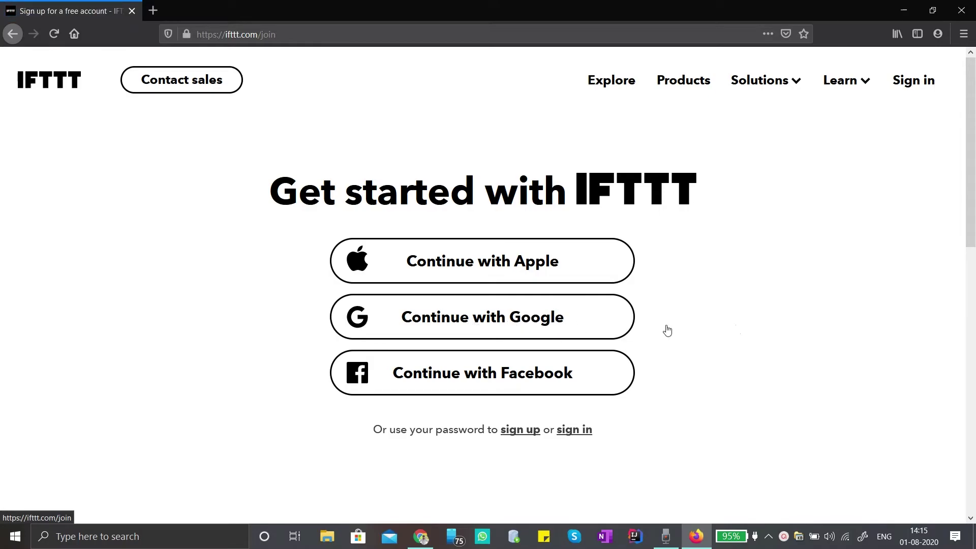
click(503, 319)
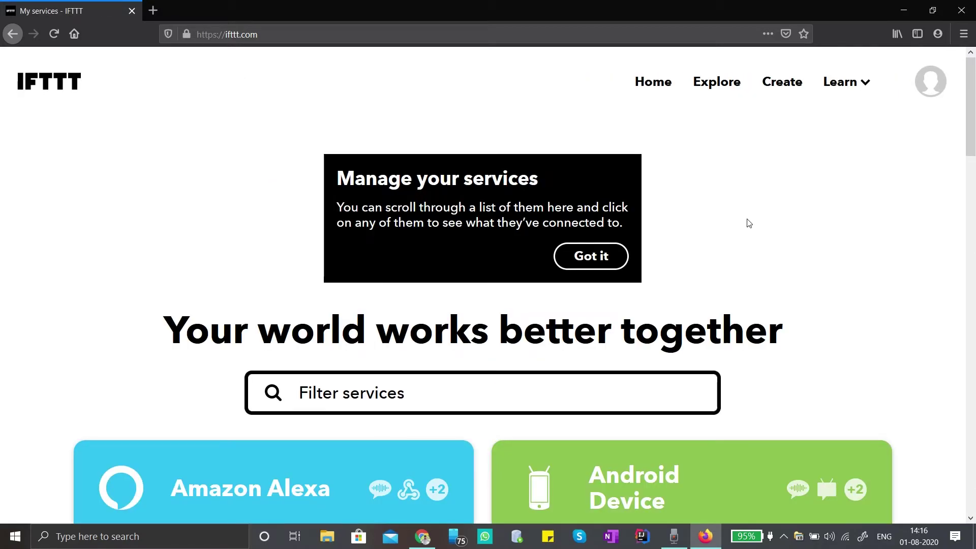
click(586, 257)
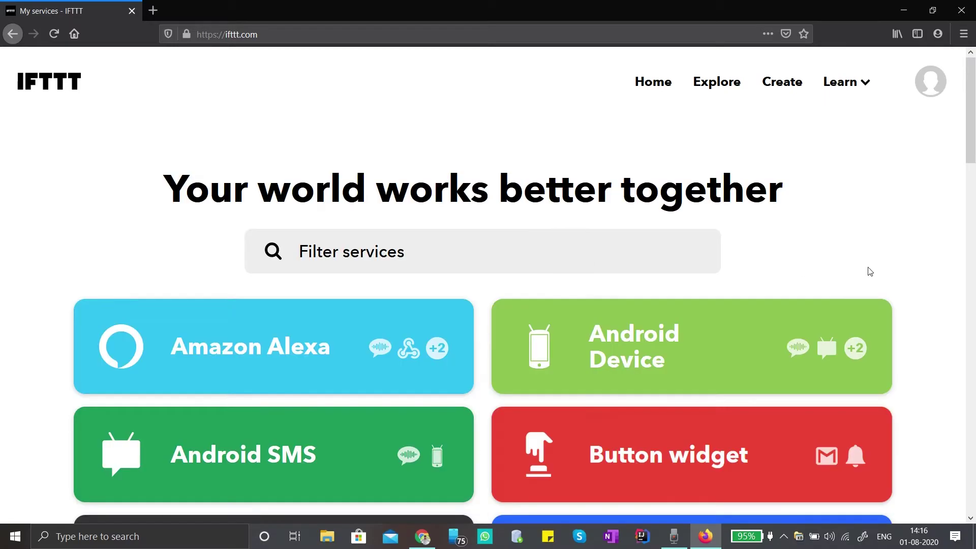
Start creating a new applet and open the service selection for its If This part.
click(782, 87)
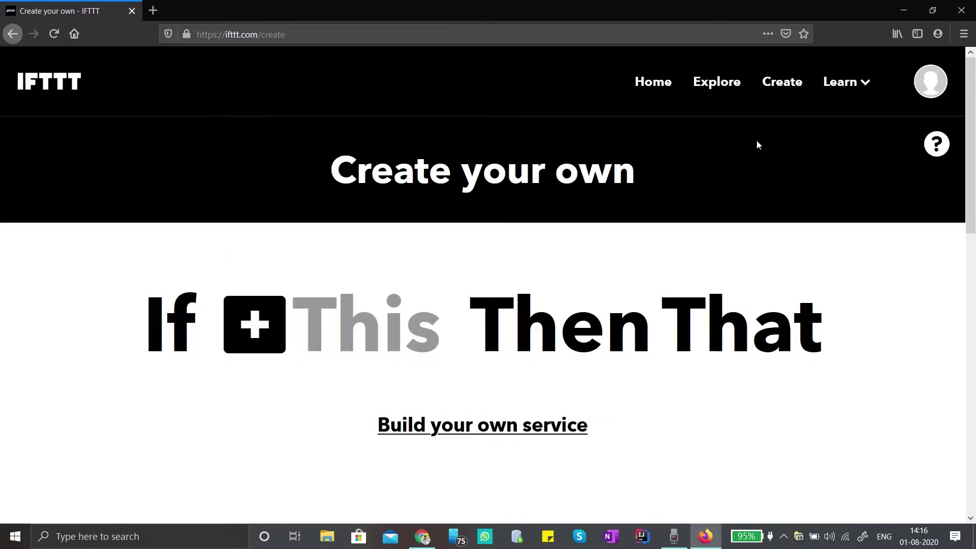
scroll(477, 184, down, 2)
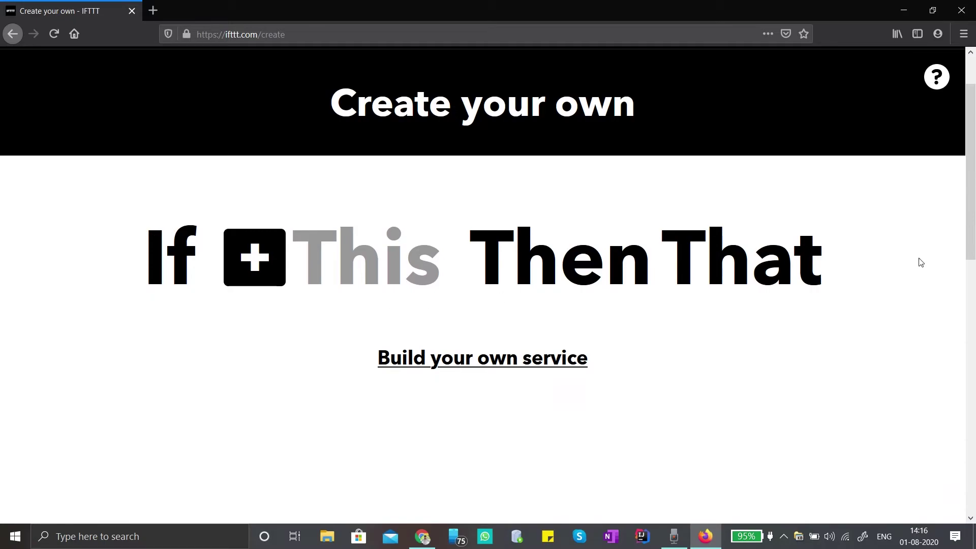
scroll(914, 262, down, 2)
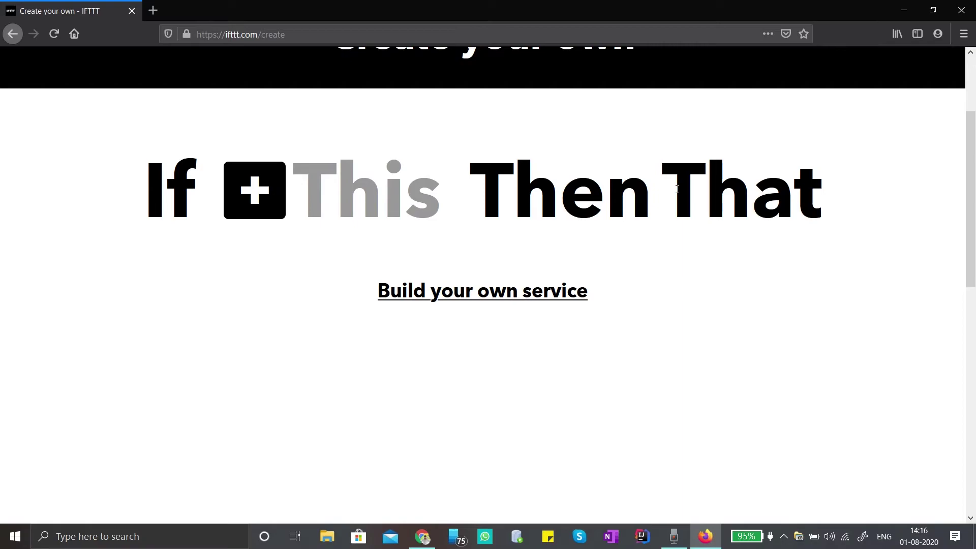
click(262, 199)
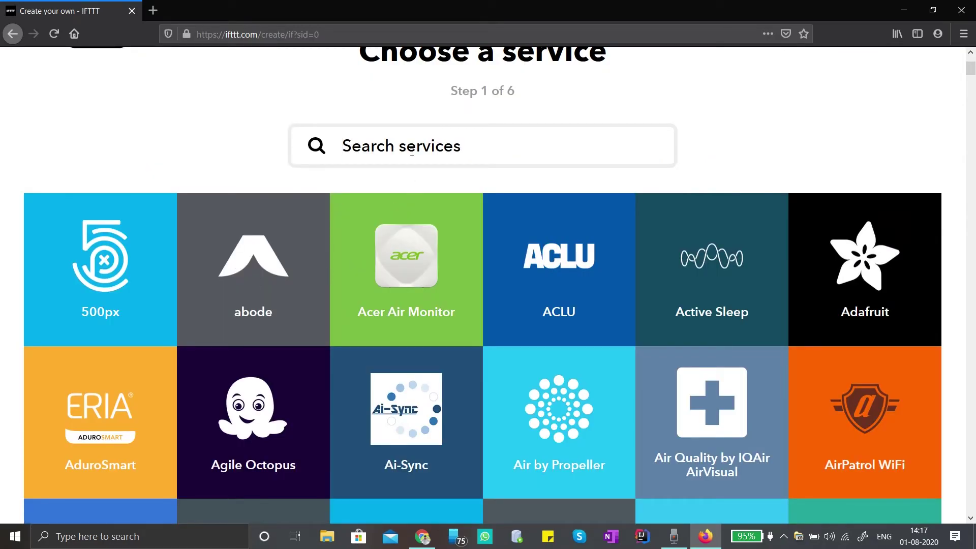
Find Google Assistant as the trigger service and choose the "Say a simple phrase" trigger.
text(g)
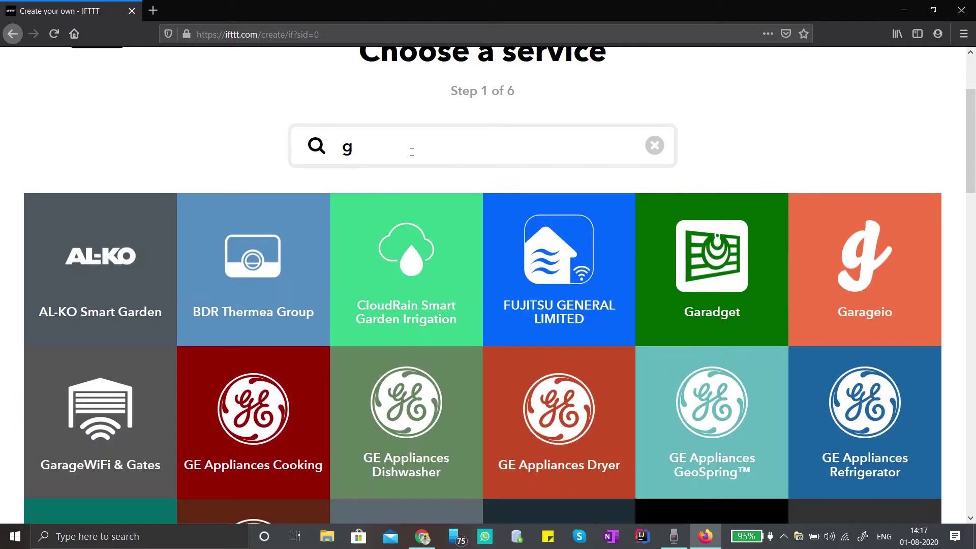
text(oogle)
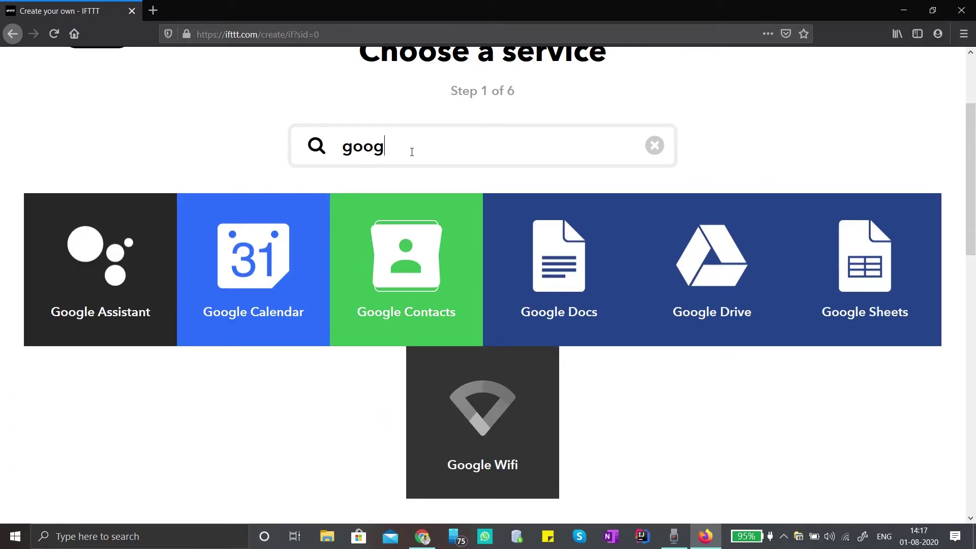
click(114, 279)
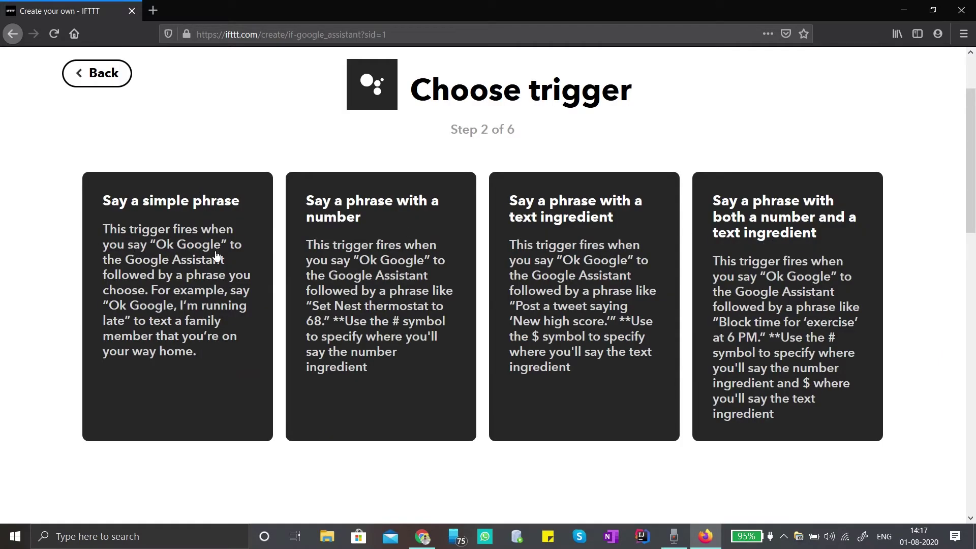
click(184, 249)
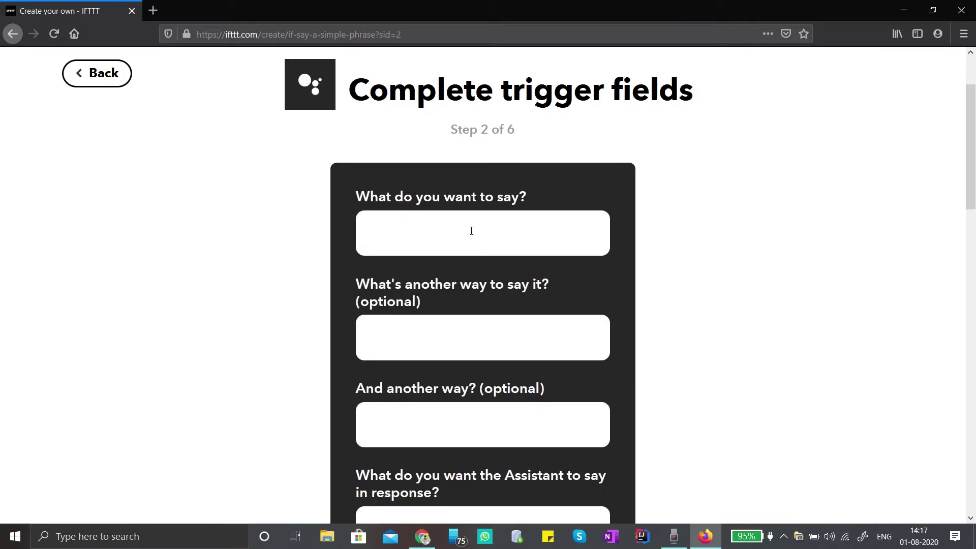
Enter "turn on kitchen light" as the main phrase to say for the trigger.
click(493, 228)
scroll(474, 235, down, 2)
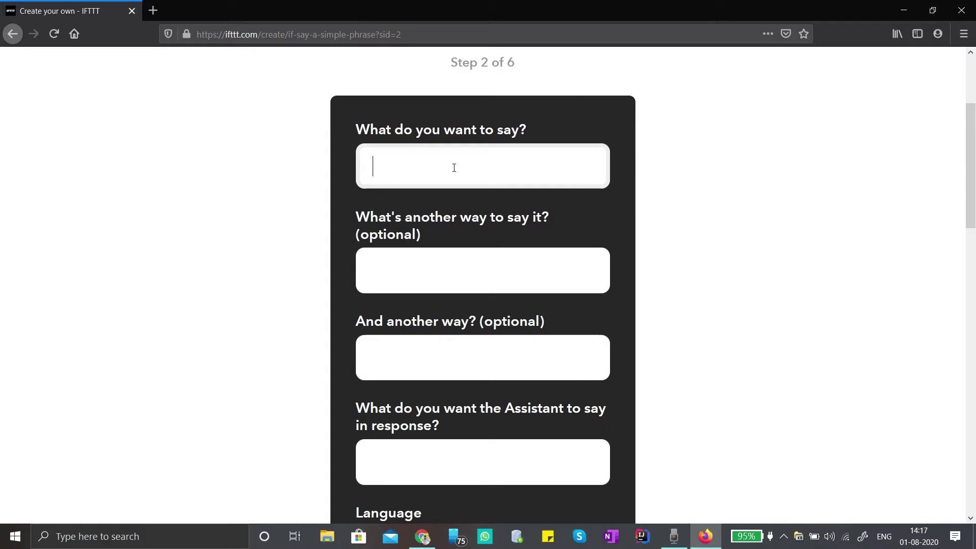
text(turn on kitchen ligjt)
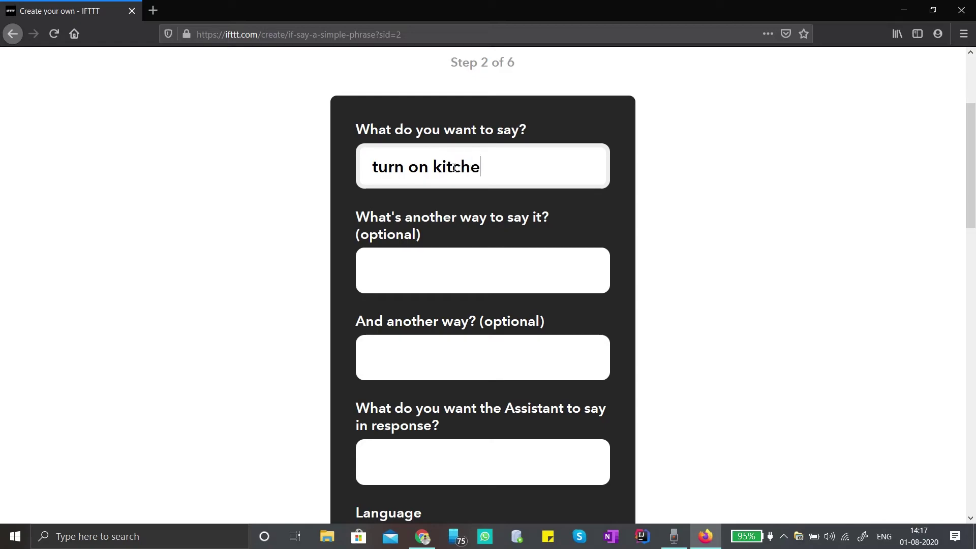
key(BackSpace)
key(BackSpace)
text(ht)
key(Tab)
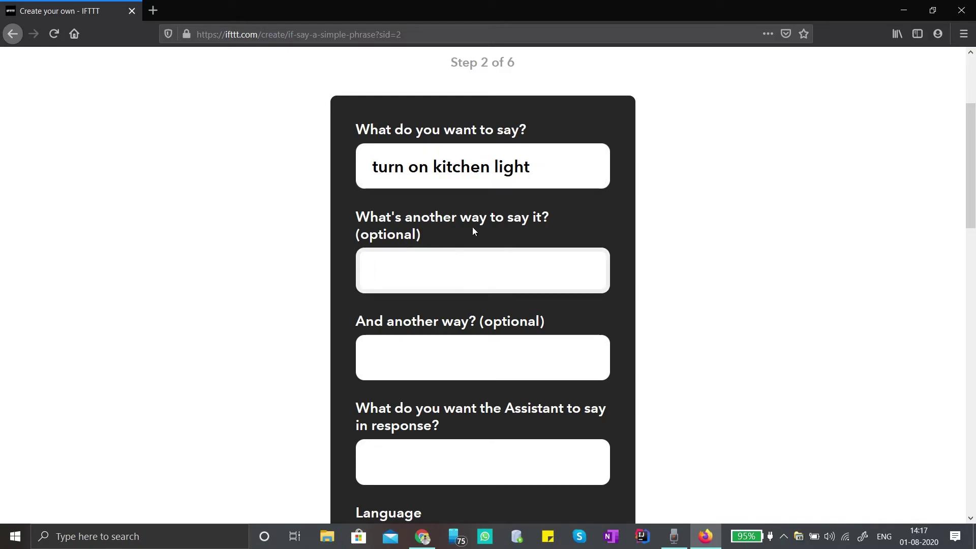
Enter "on kitchen light" as the second, optional way to say the phrase.
click(444, 355)
click(464, 268)
click(953, 451)
text(on kitchen ligt)
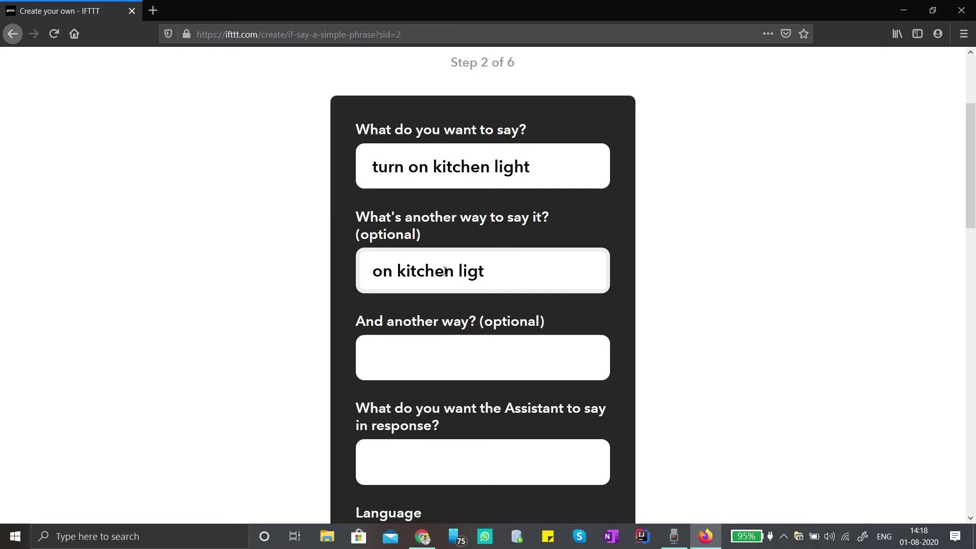
key(BackSpace)
text(ht)
Set the Assistant's response to "okay, turning on kitchen light" and create the trigger.
scroll(578, 320, down, 3)
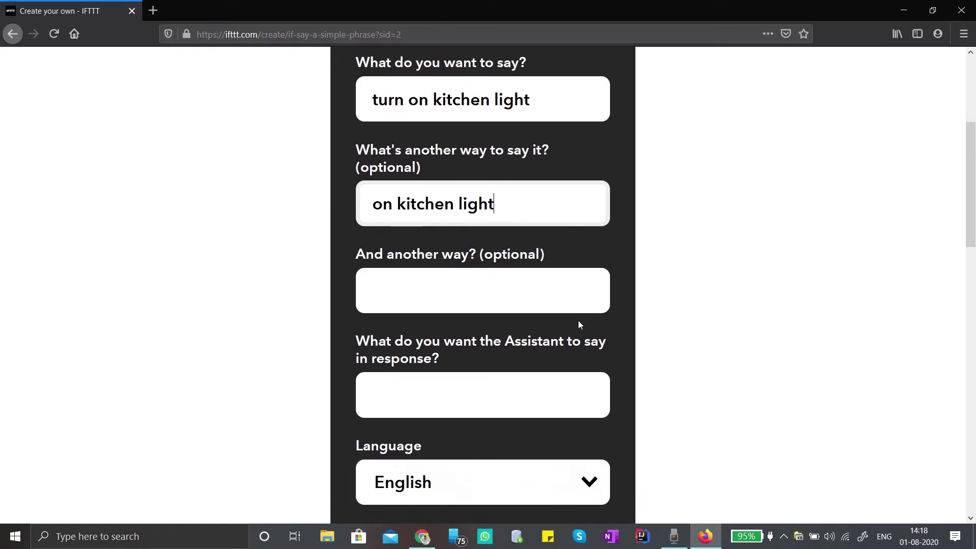
click(443, 316)
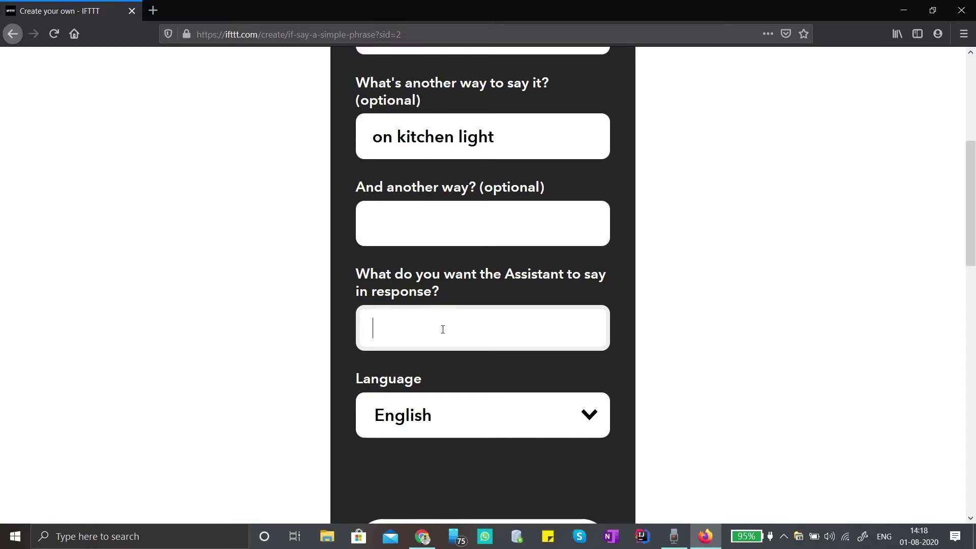
scroll(442, 327, up, 2)
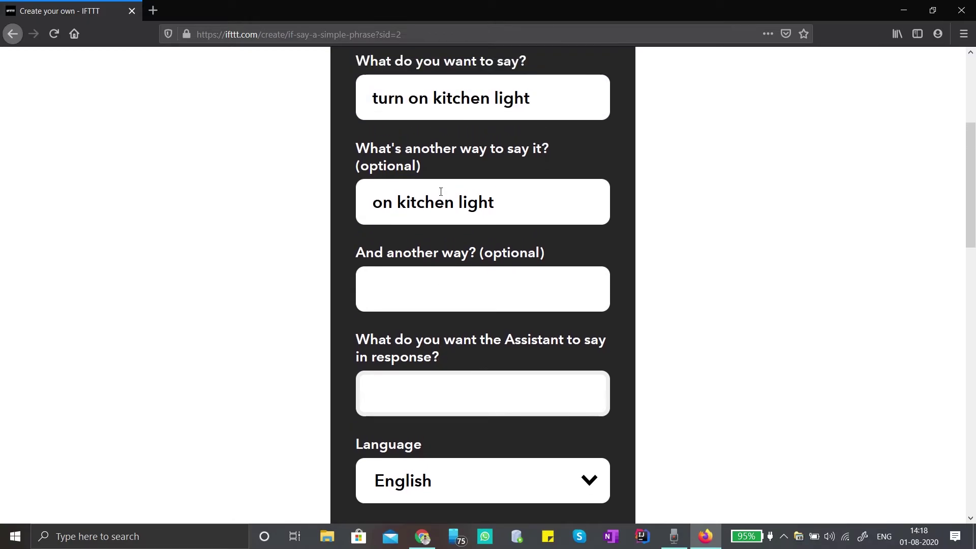
double_click(458, 102)
click(443, 406)
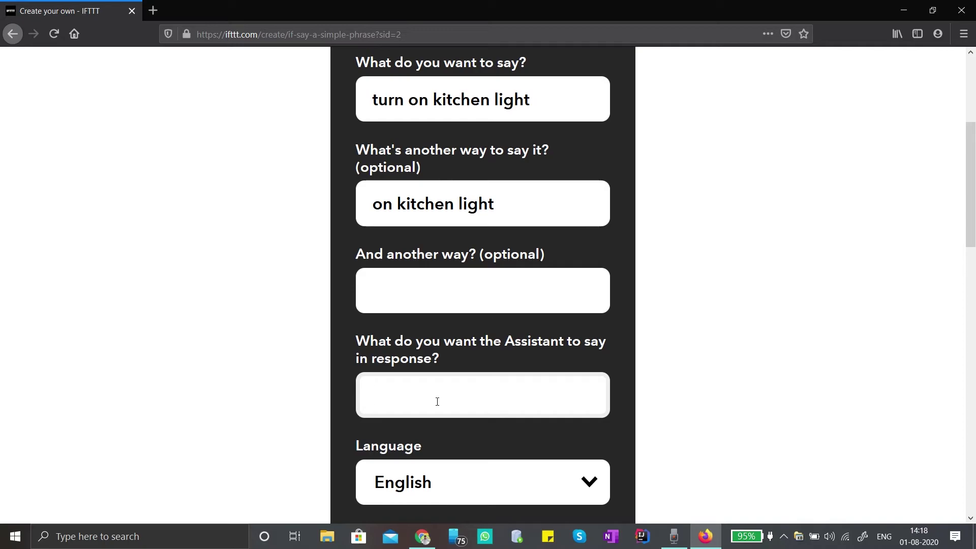
text(okay, tiurn)
key(BackSpace)
key(BackSpace)
key(BackSpace)
text(urning on)
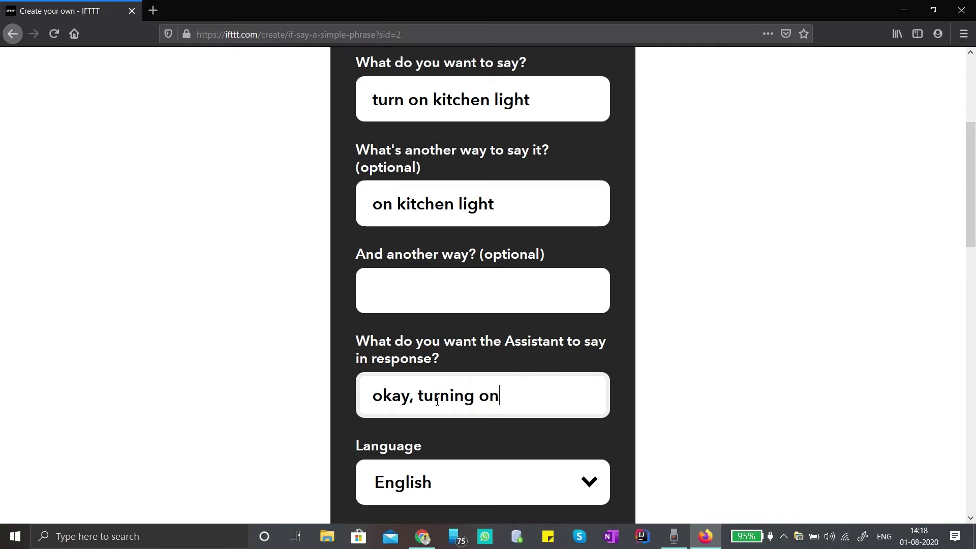
text( kitchen light)
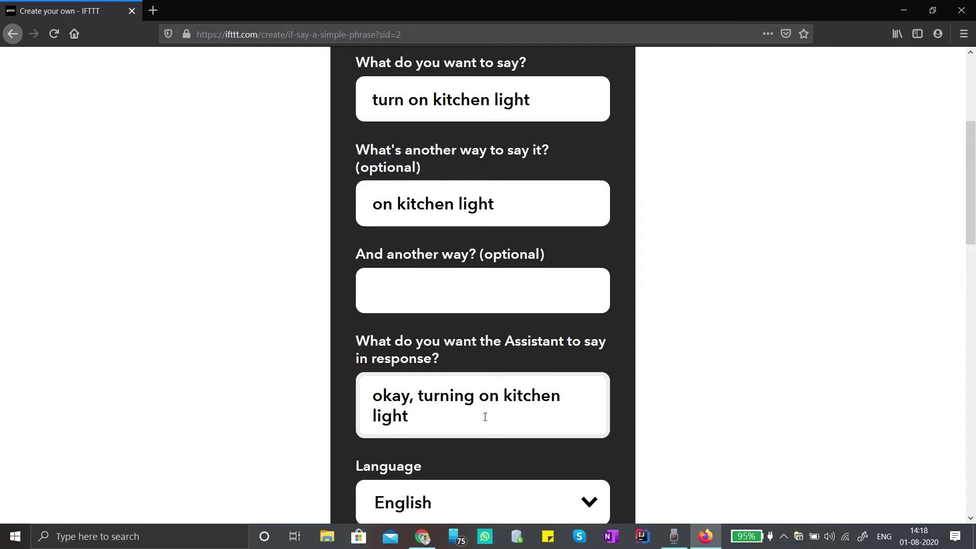
scroll(725, 427, down, 4)
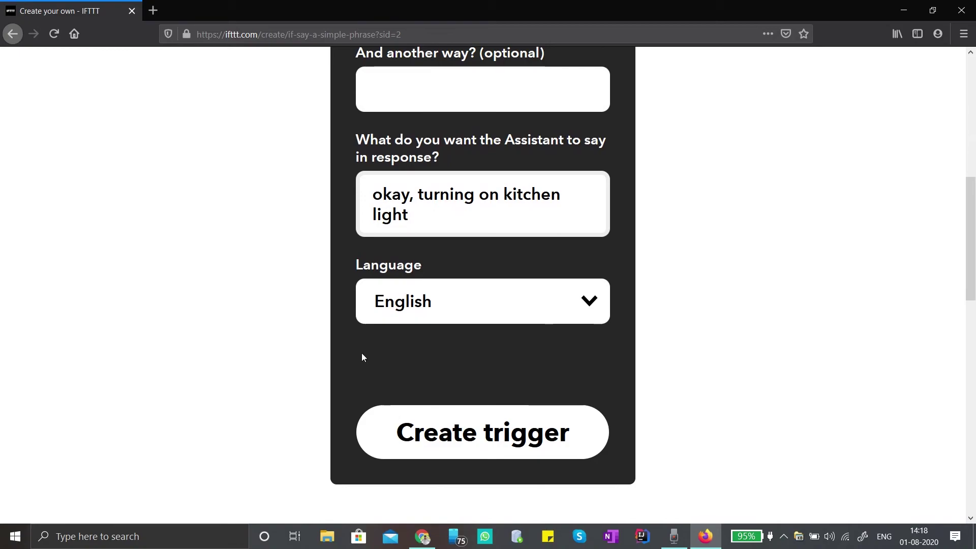
click(495, 434)
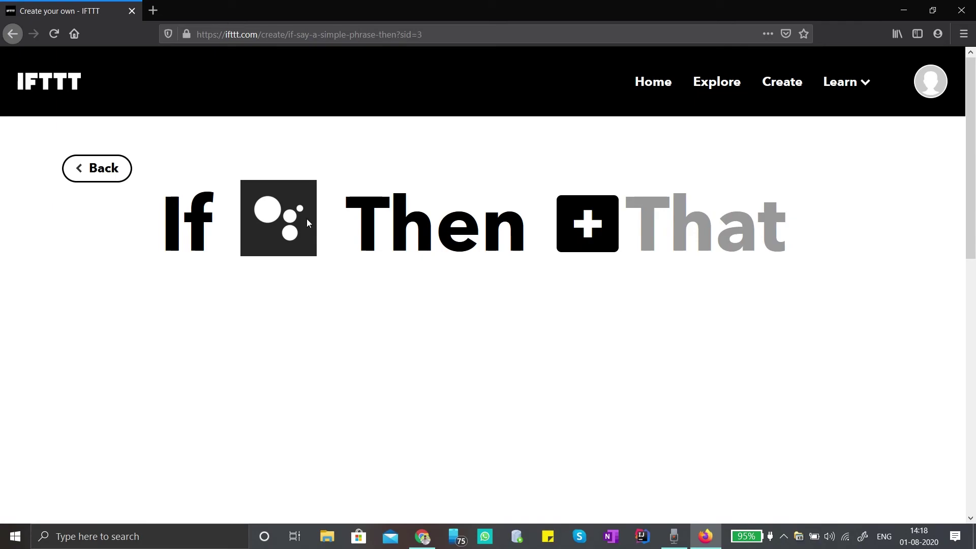
Add Webhooks as the applet's Then That service and choose the "Make a web request" action.
click(595, 230)
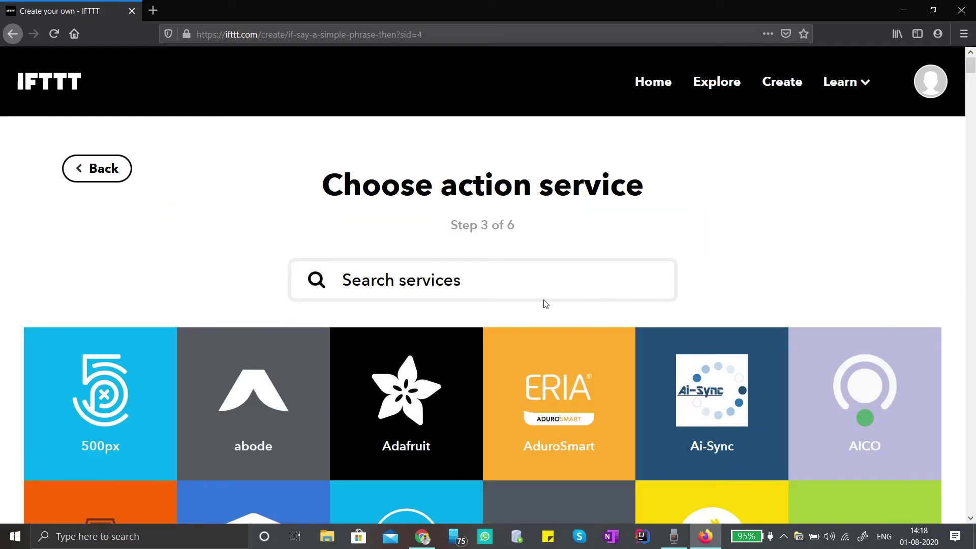
scroll(482, 265, down, 1)
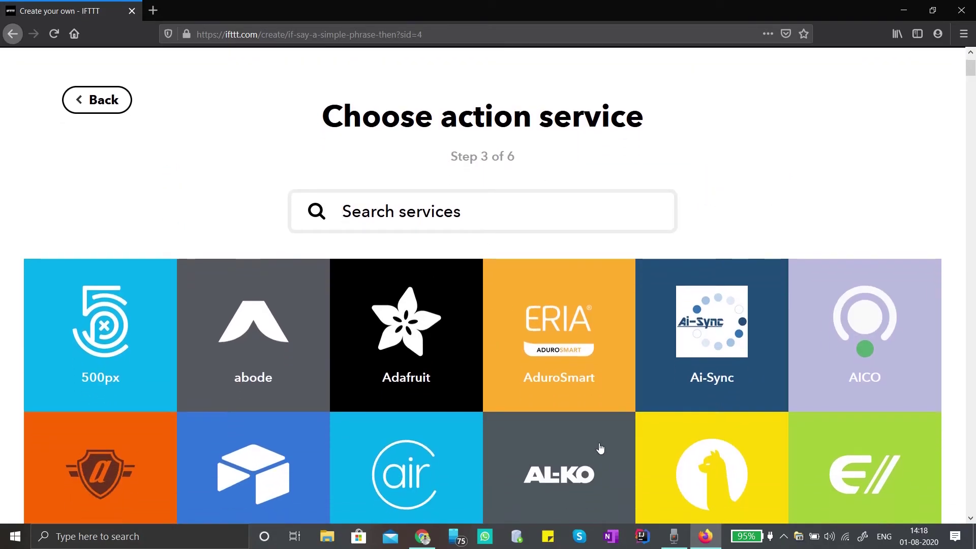
scroll(599, 446, down, 3)
scroll(481, 427, up, 4)
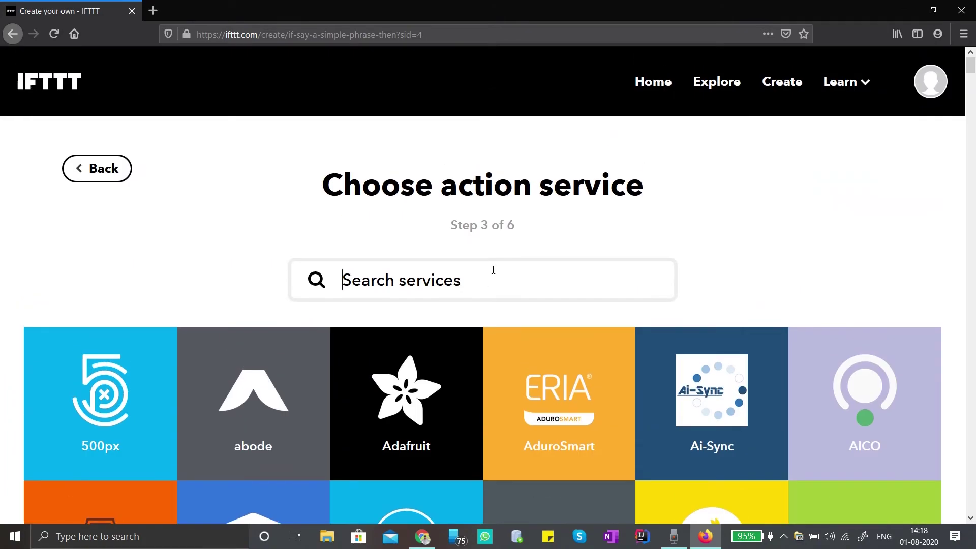
text(webh)
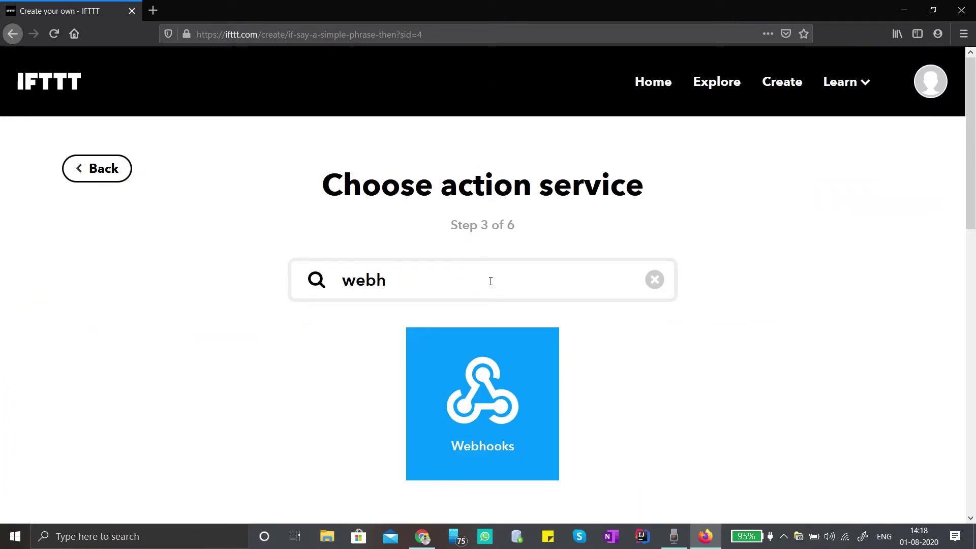
scroll(492, 326, down, 2)
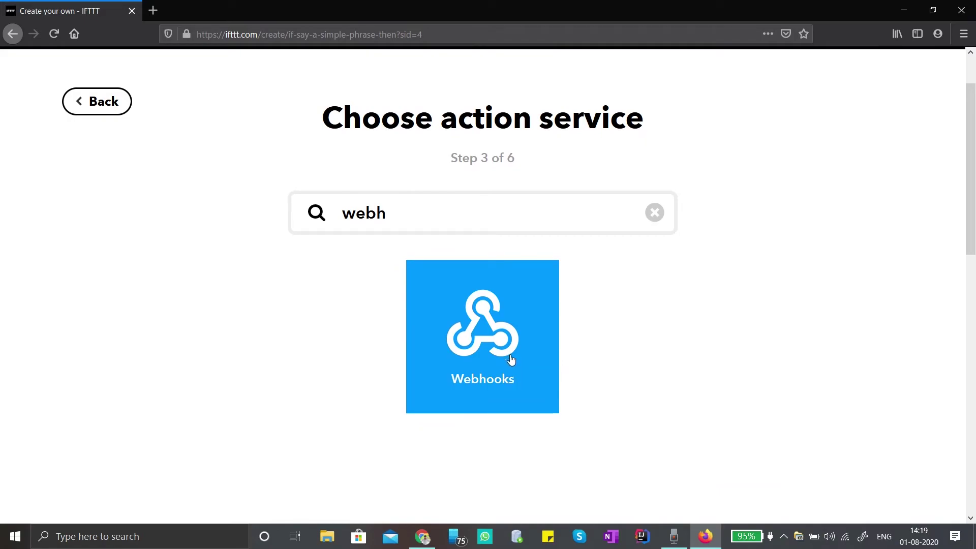
click(491, 347)
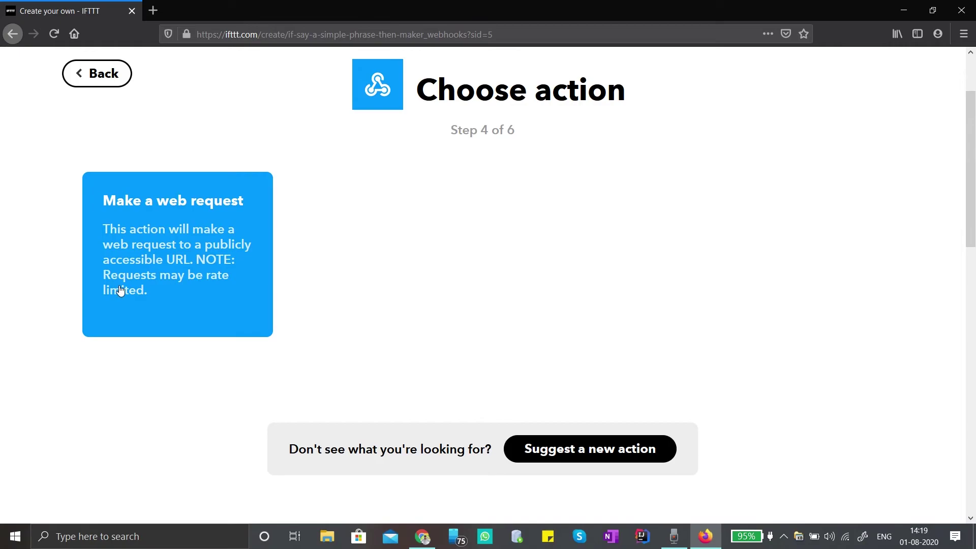
click(204, 252)
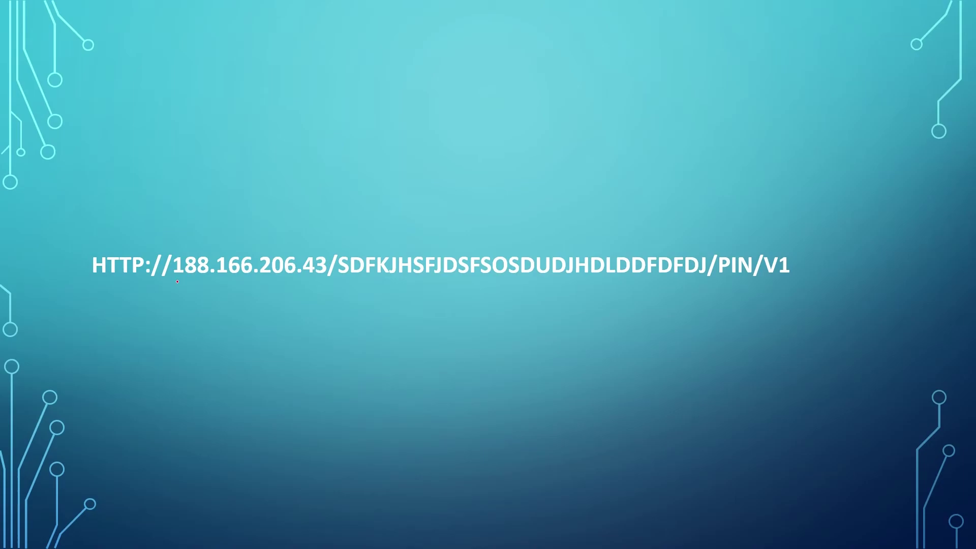
drag(185, 280, 316, 280)
drag(344, 278, 703, 289)
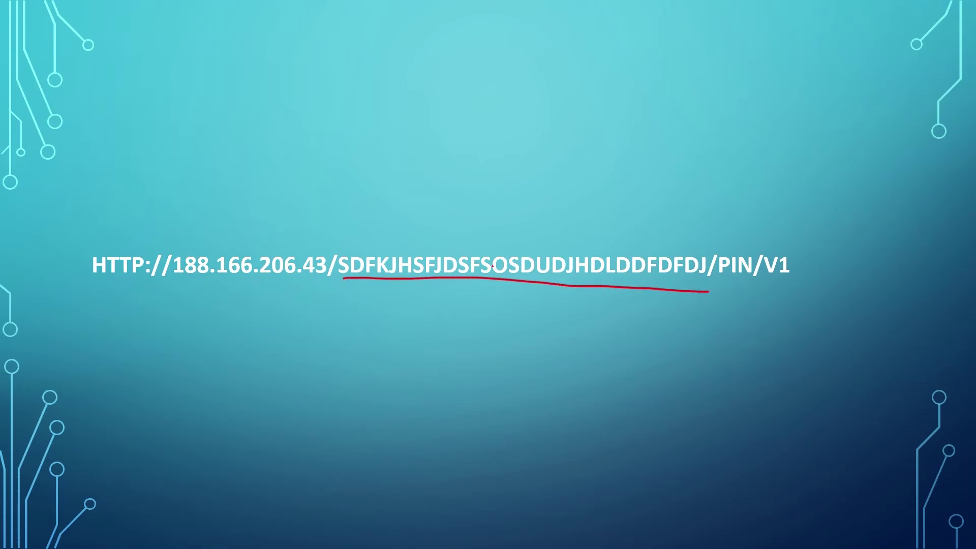